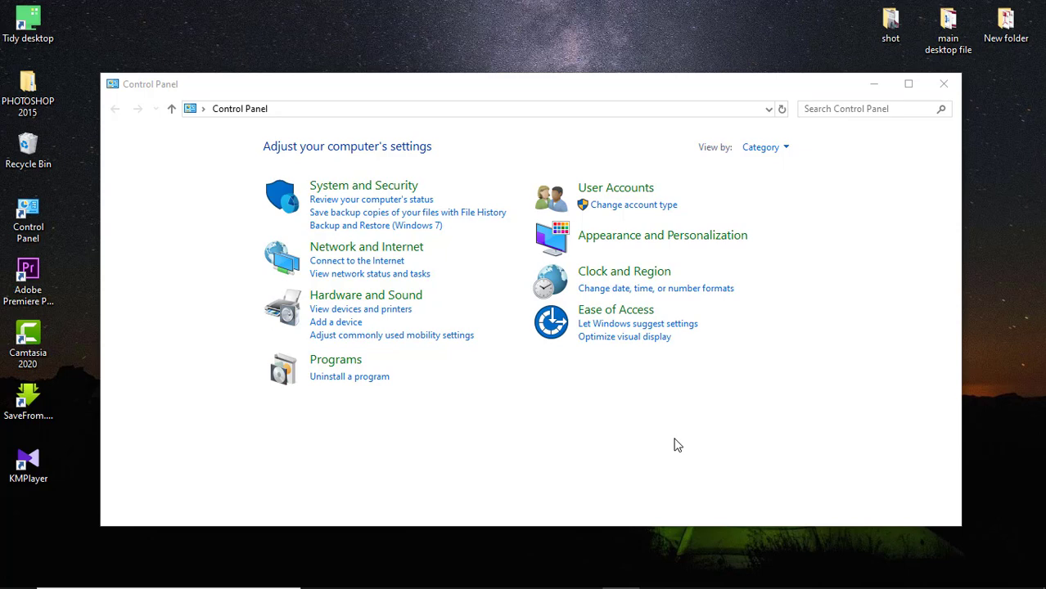
Check the drives listed under This PC in File Explorer, then close it
left_click(551, 440)
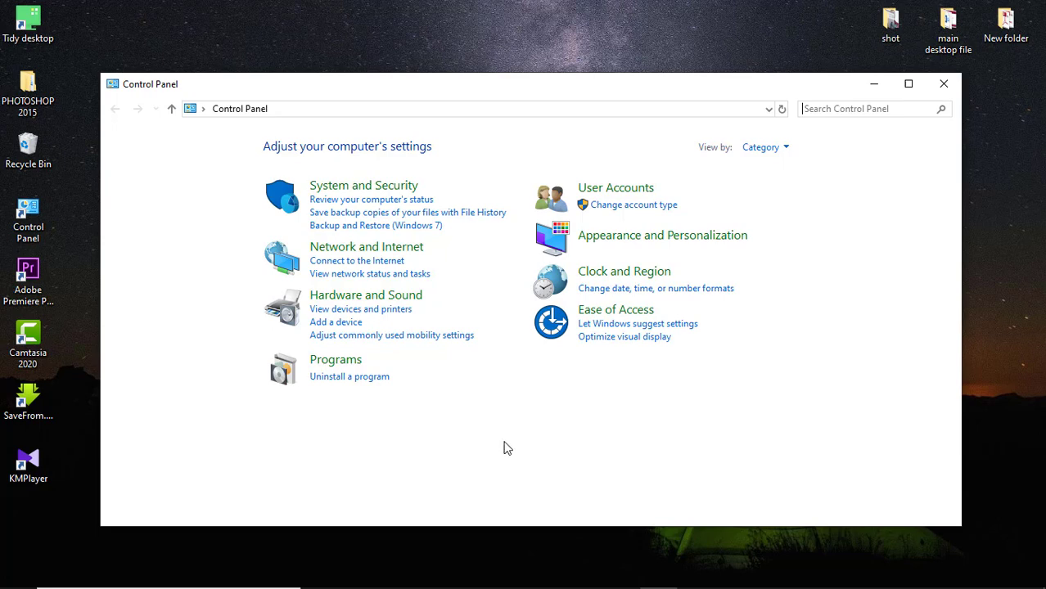
left_click(394, 573)
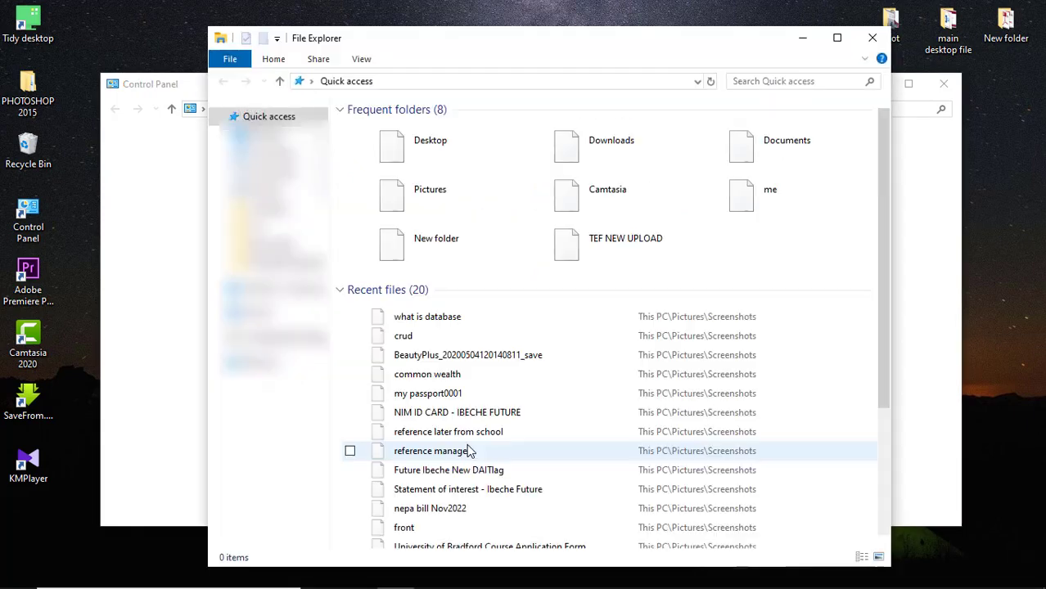
left_click(250, 313)
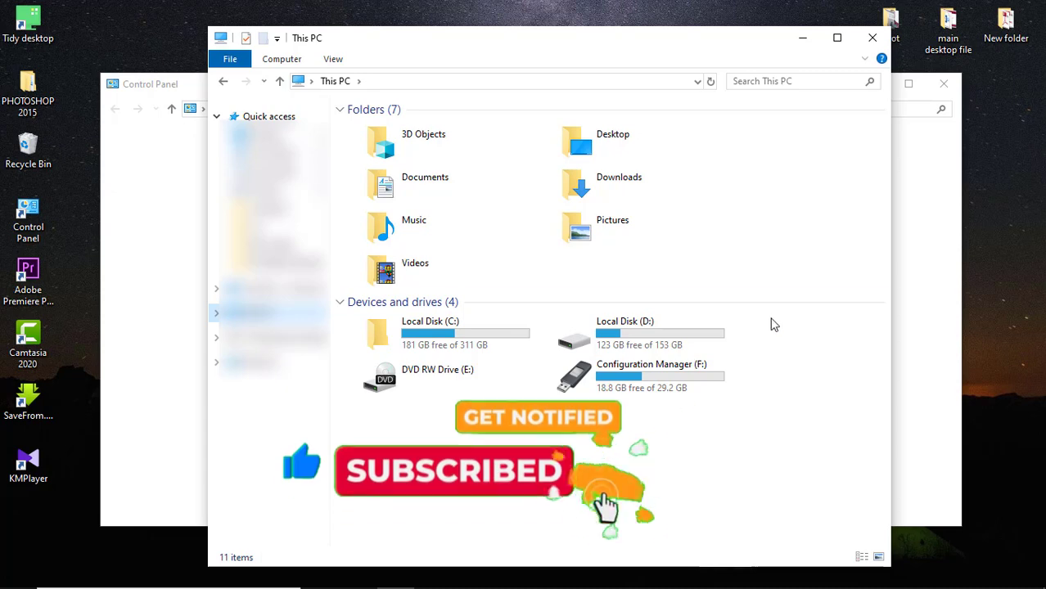
left_click(872, 39)
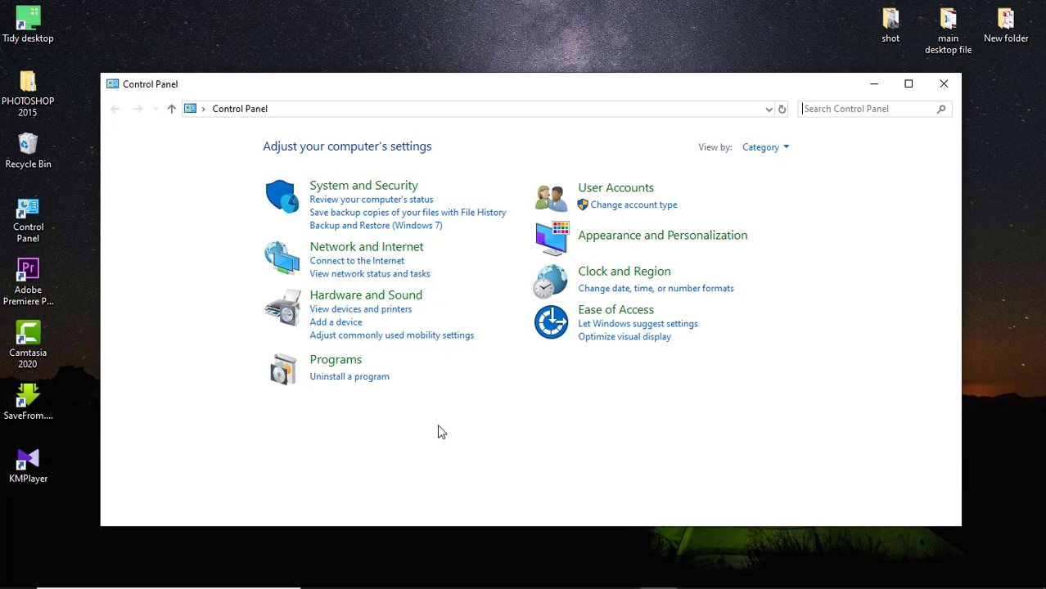
Search Windows for 'compu', then dismiss the search results
mouse_move(203, 577)
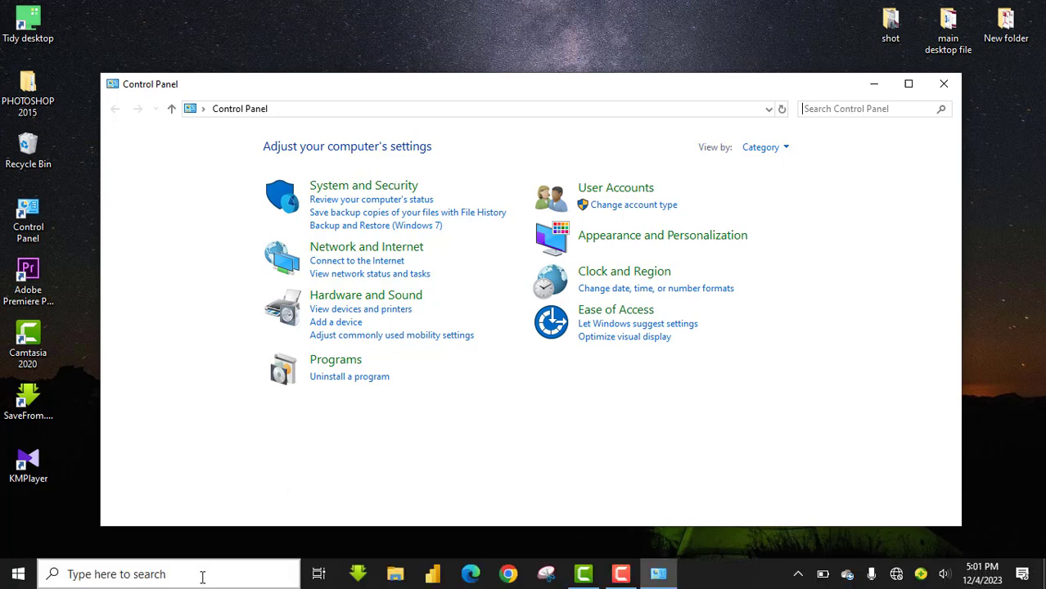
left_click(202, 577)
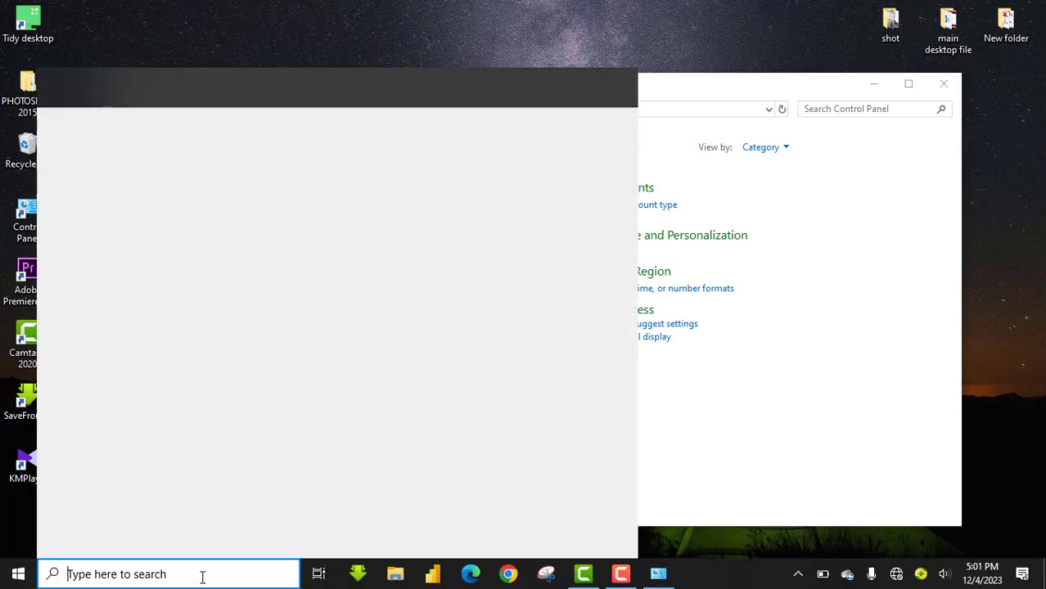
type("com")
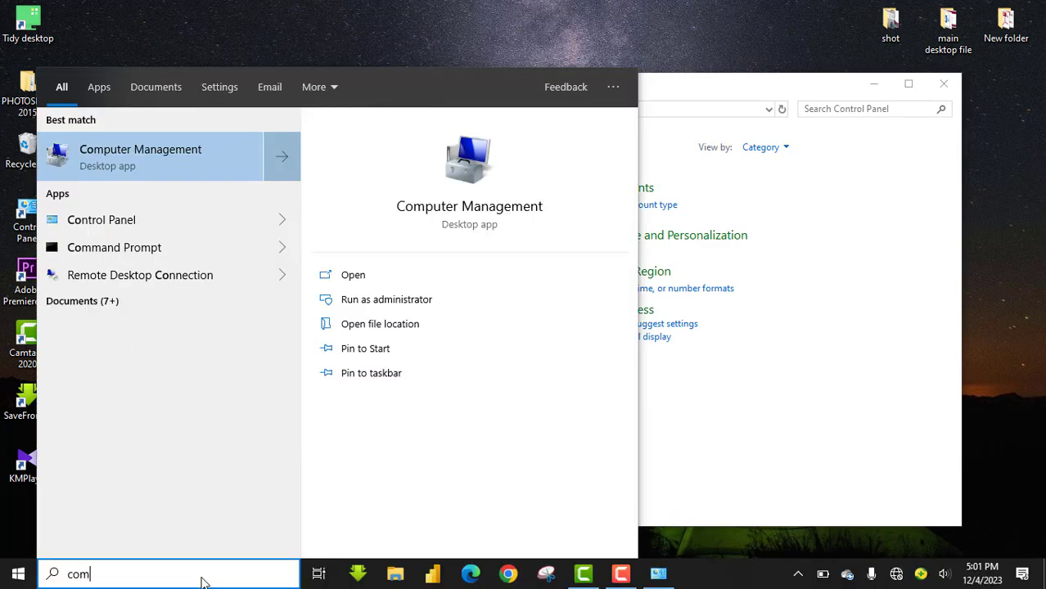
type("pu")
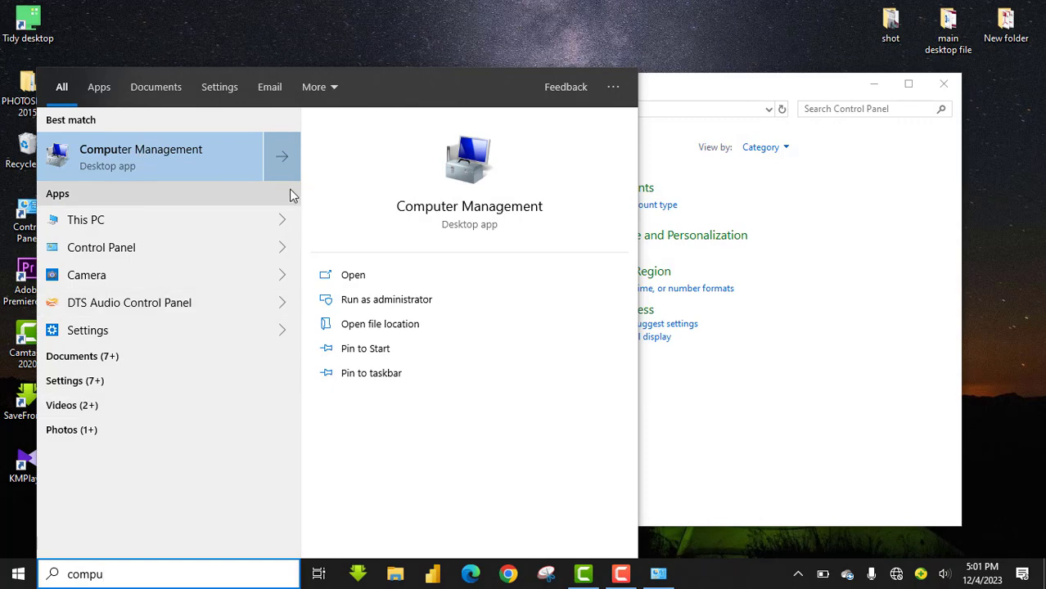
left_click(628, 29)
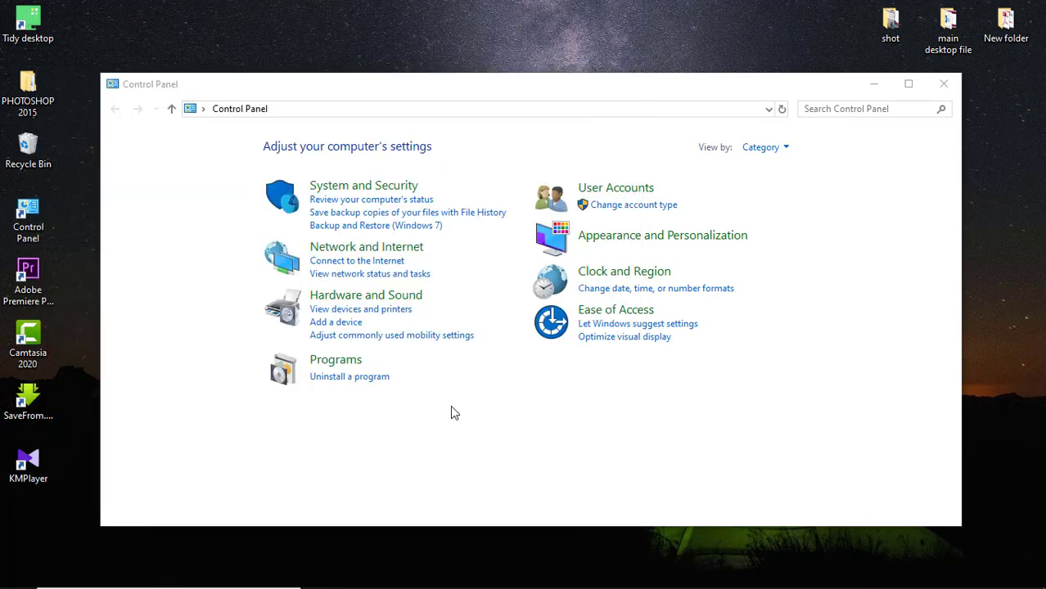
View Control Panel as Large icons, open Administrative Tools and select Computer Management
left_click(784, 150)
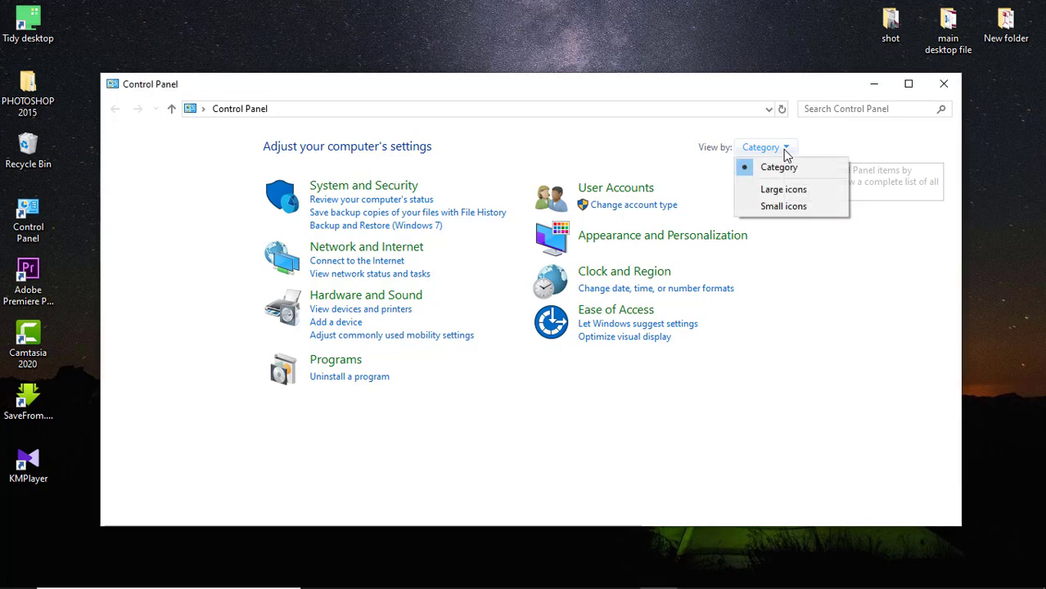
left_click(784, 193)
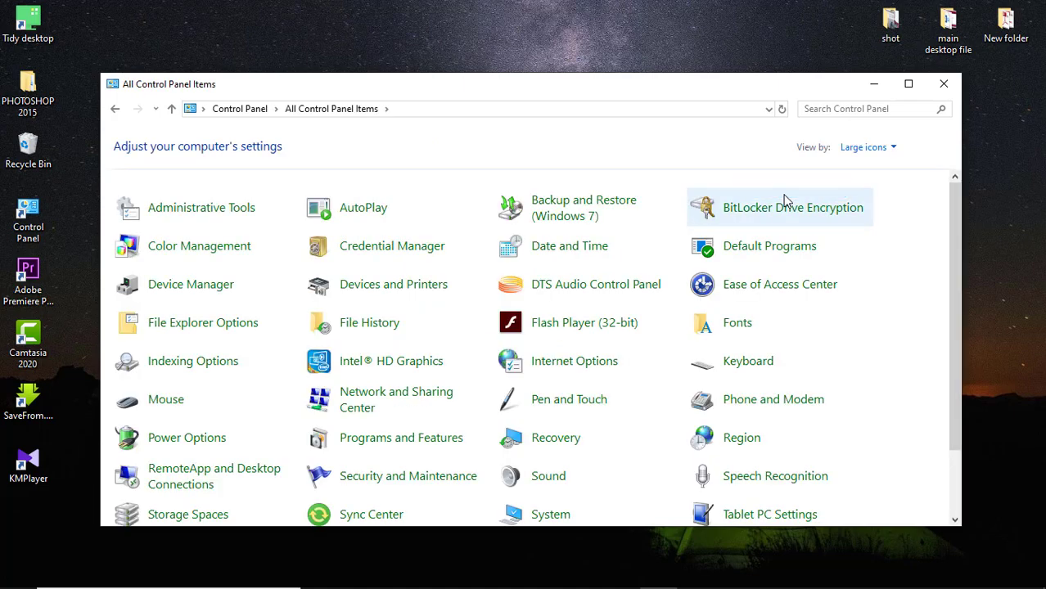
left_click(200, 214)
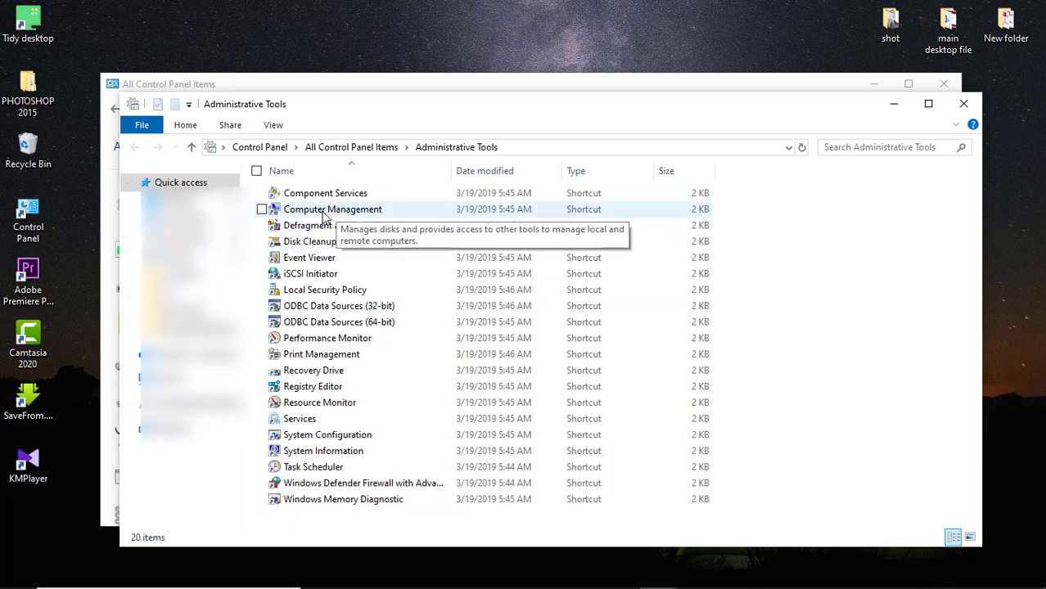
left_click(324, 213)
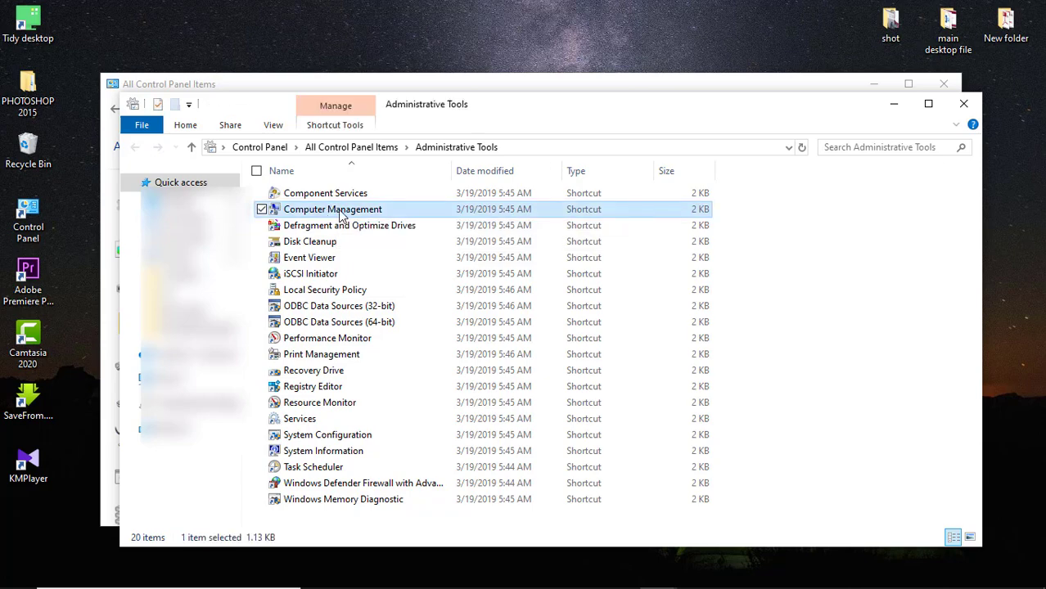
Launch Computer Management maximized and show Disk Management with removable Disk 1 (F:)
double_click(341, 215)
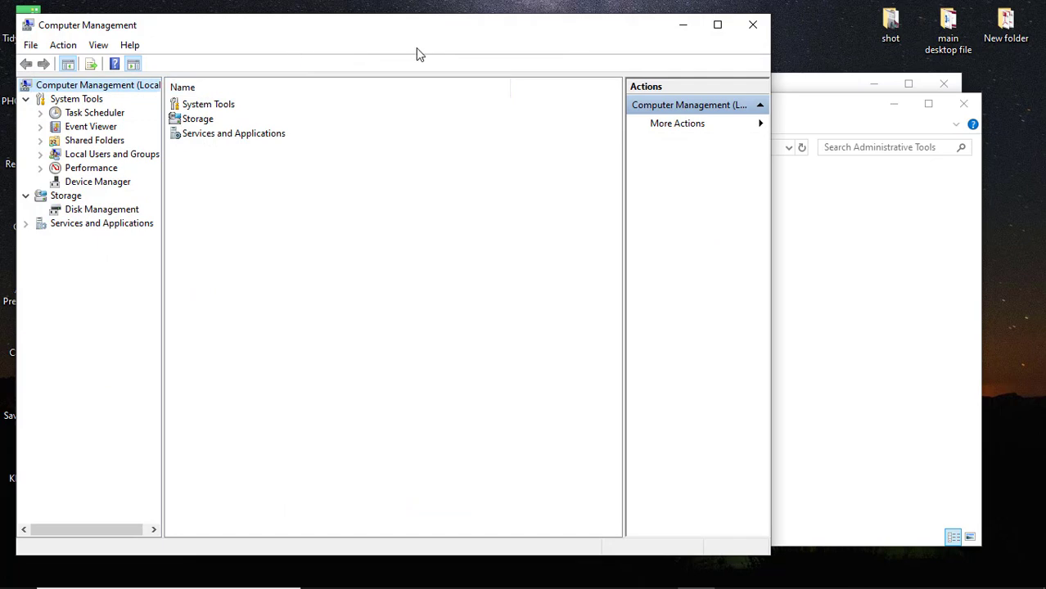
left_click(717, 25)
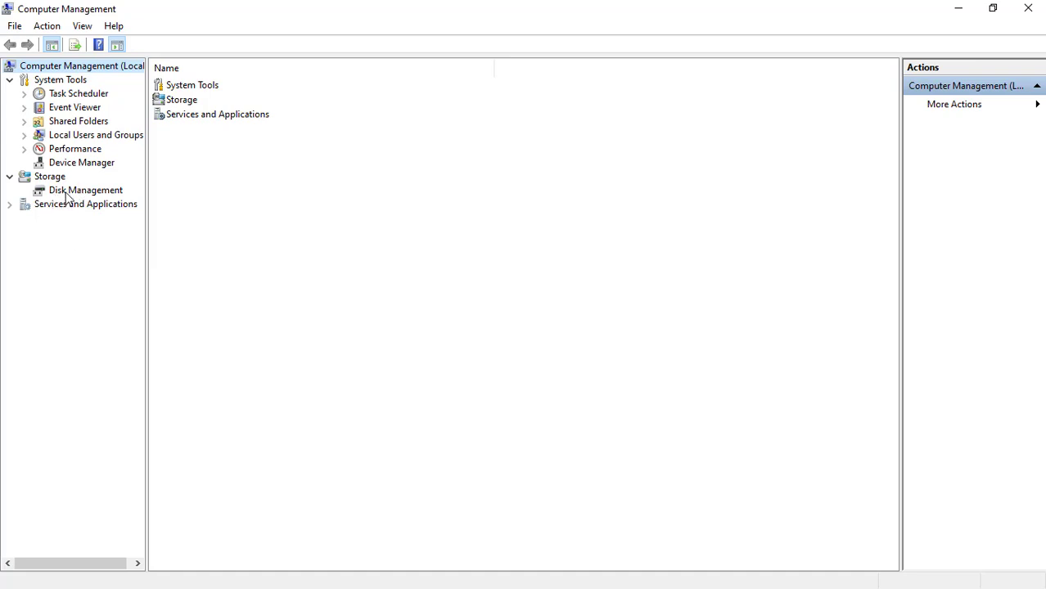
right_click(69, 195)
left_click(55, 195)
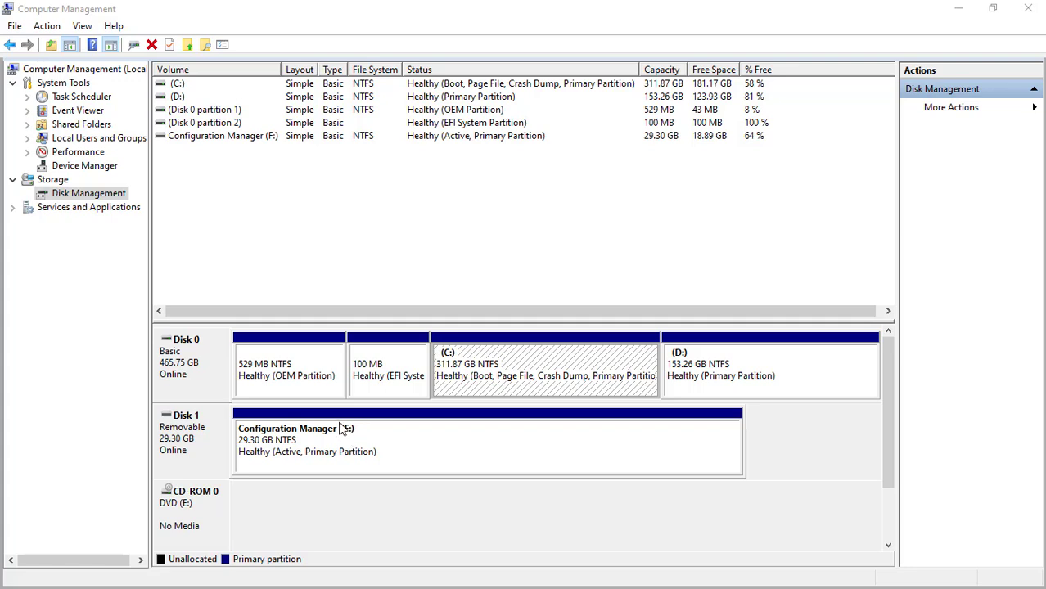
Open Change Drive Letter and Paths for the F: partition and cancel adding a path
left_click(417, 446)
right_click(416, 443)
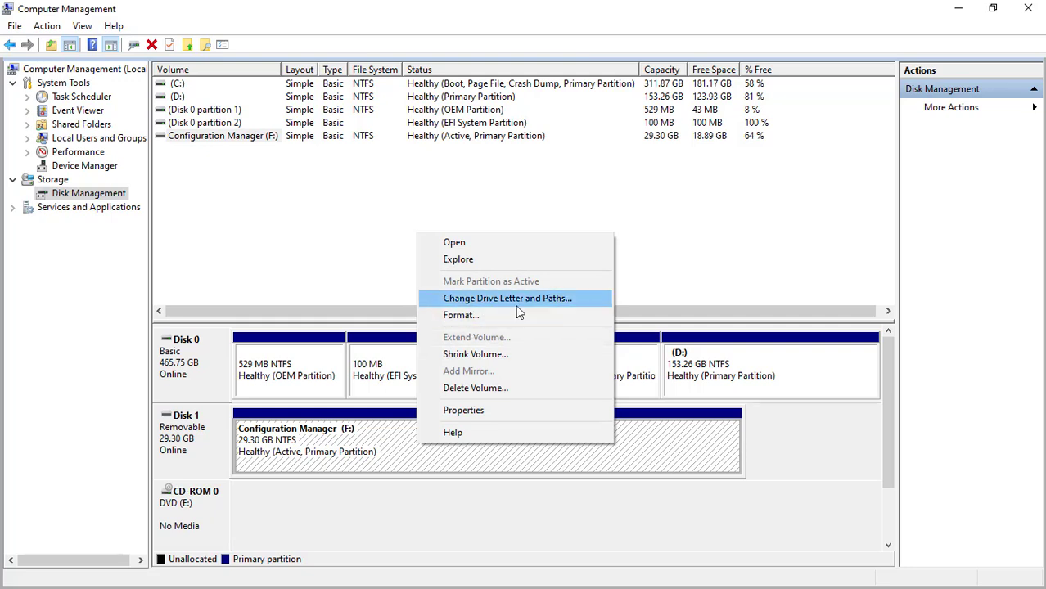
left_click(487, 298)
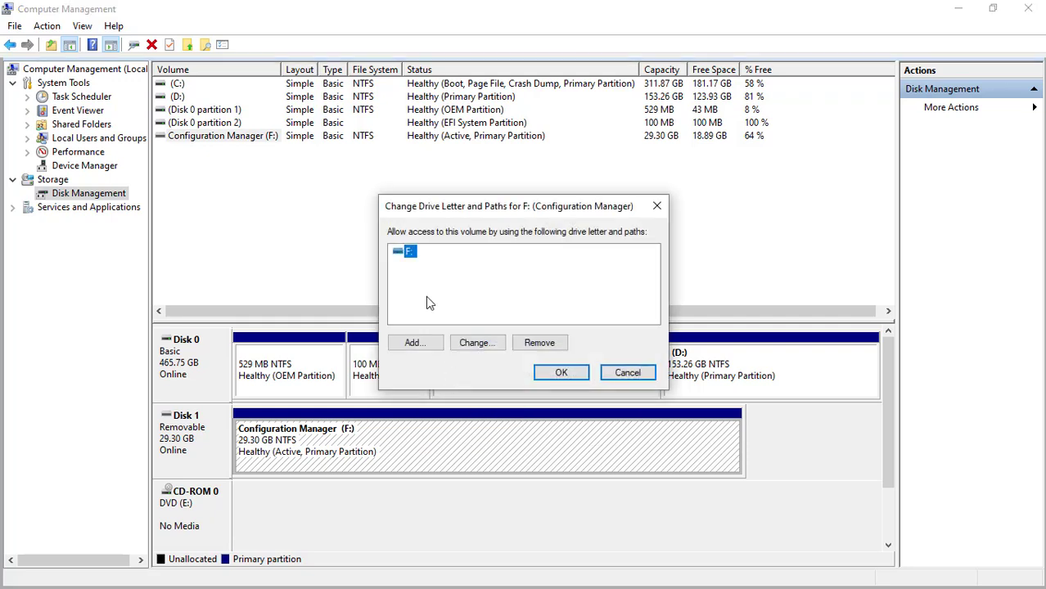
left_click(408, 348)
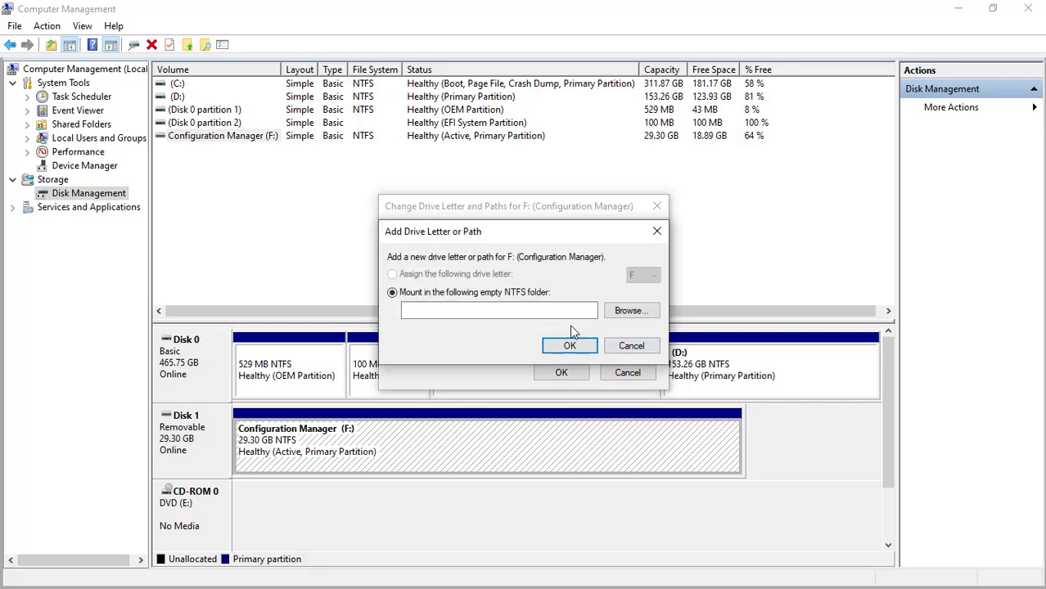
left_click(620, 349)
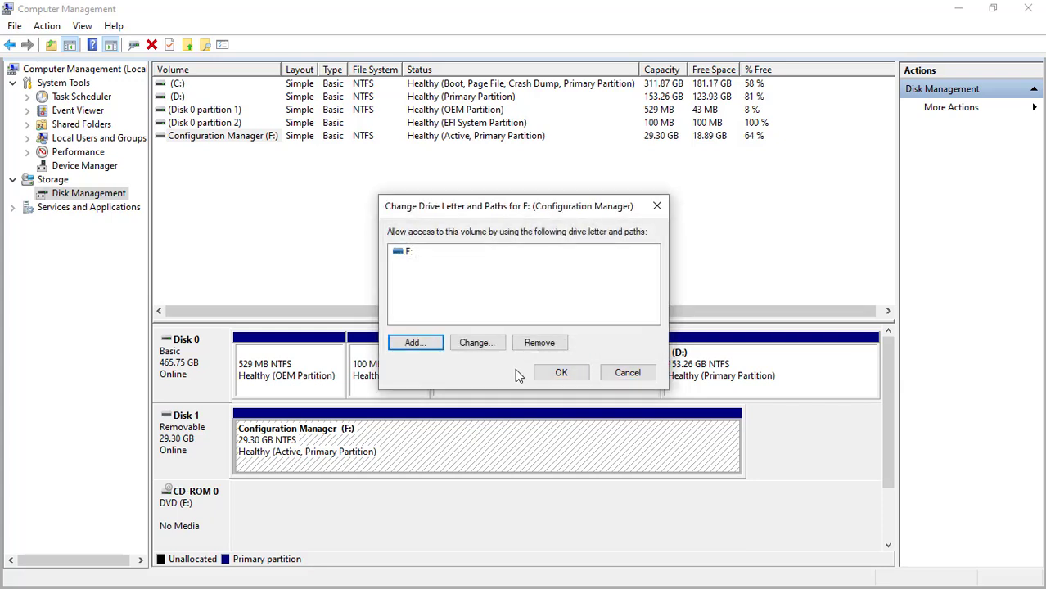
Review the available drive letters, then cancel so the partition stays F:
left_click(478, 345)
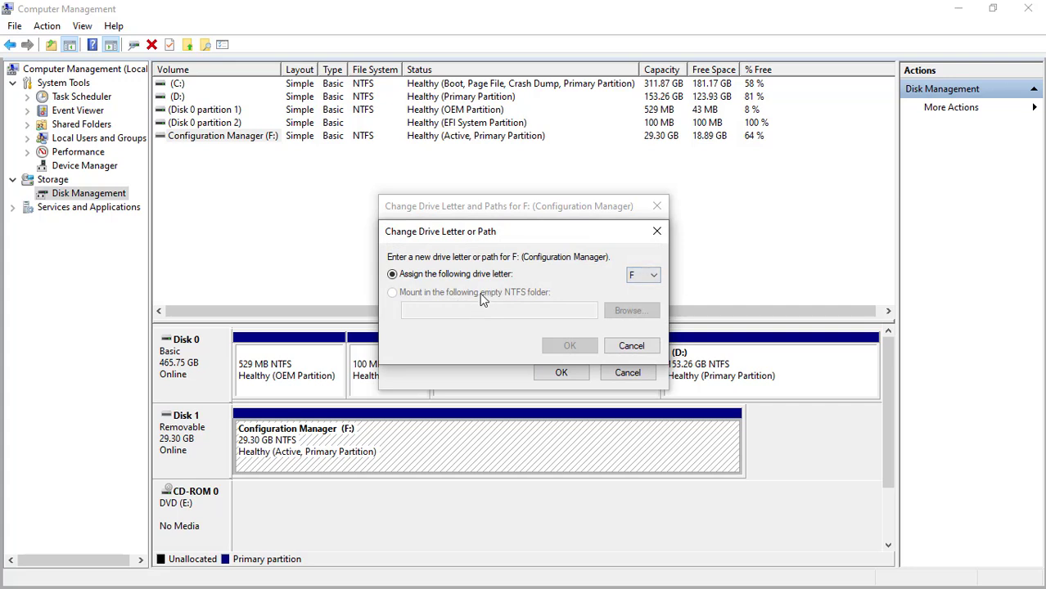
left_click(645, 276)
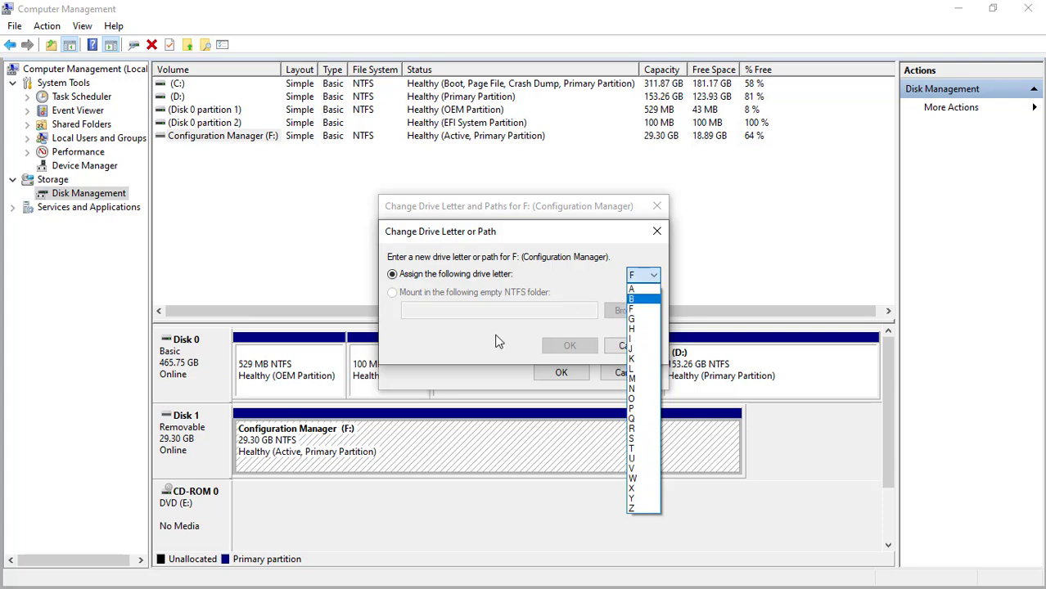
left_click(626, 345)
left_click(619, 373)
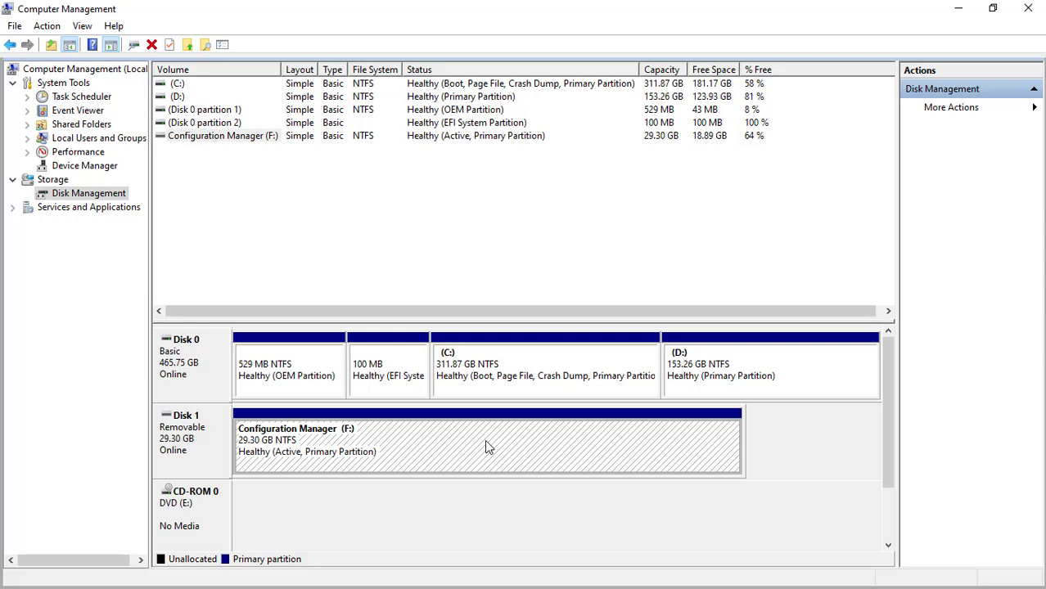
right_click(438, 452)
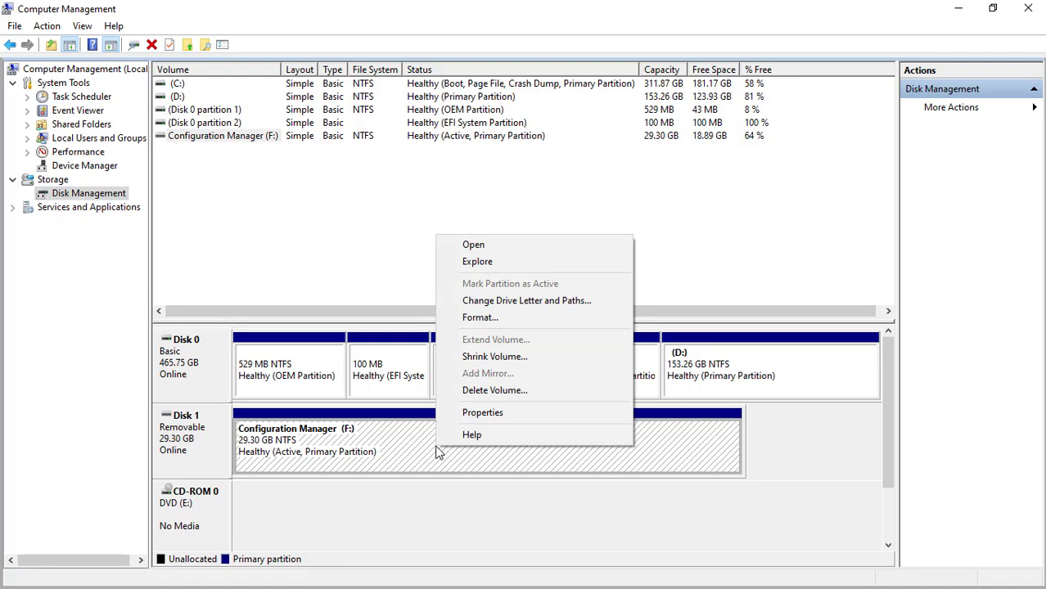
left_click(478, 264)
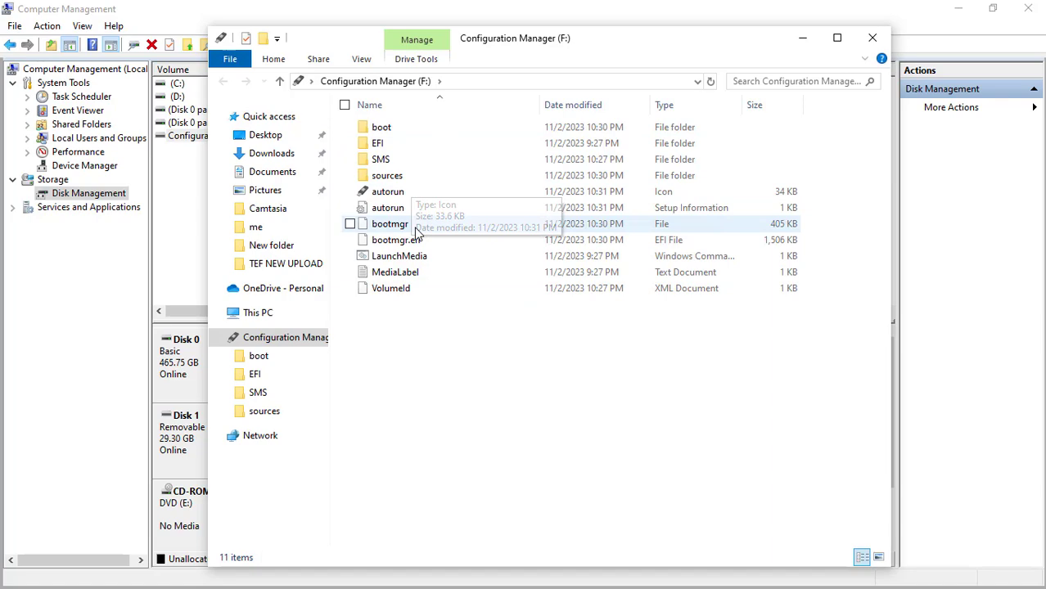
left_click(872, 37)
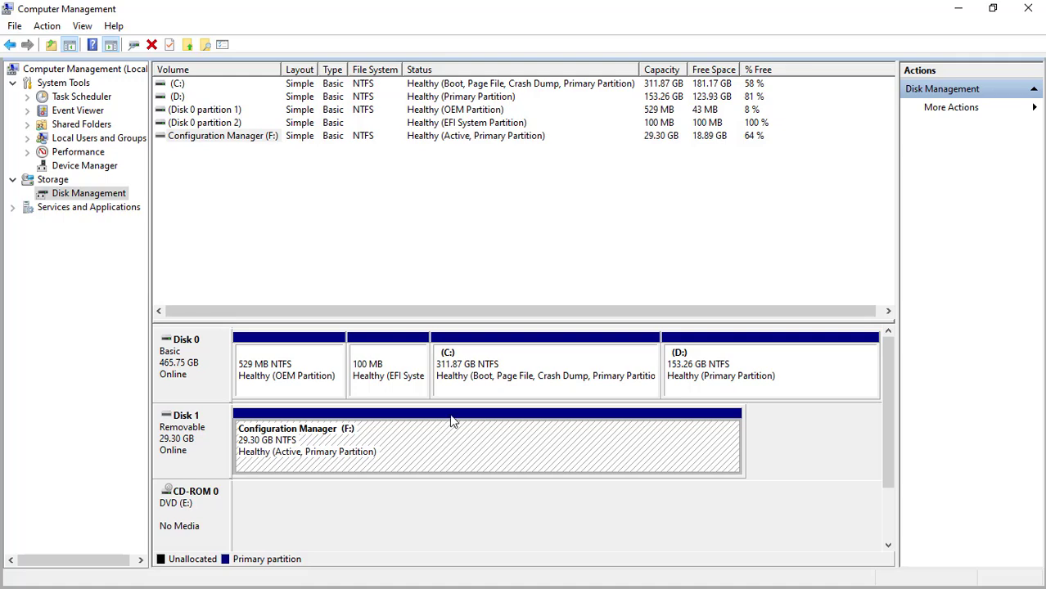
Close the Computer Management and Administrative Tools windows
left_click(1028, 8)
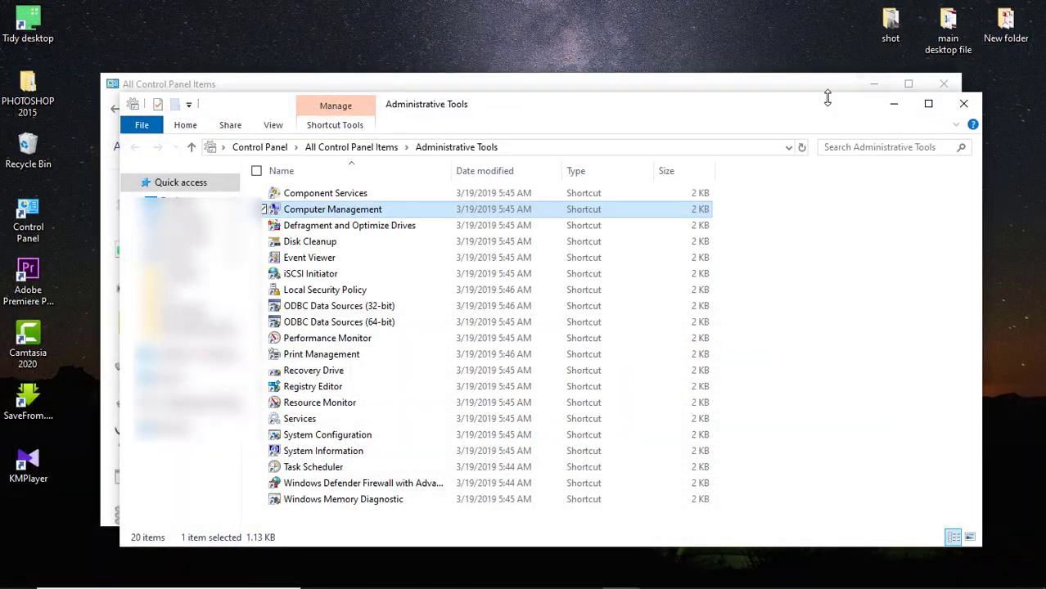
left_click(964, 104)
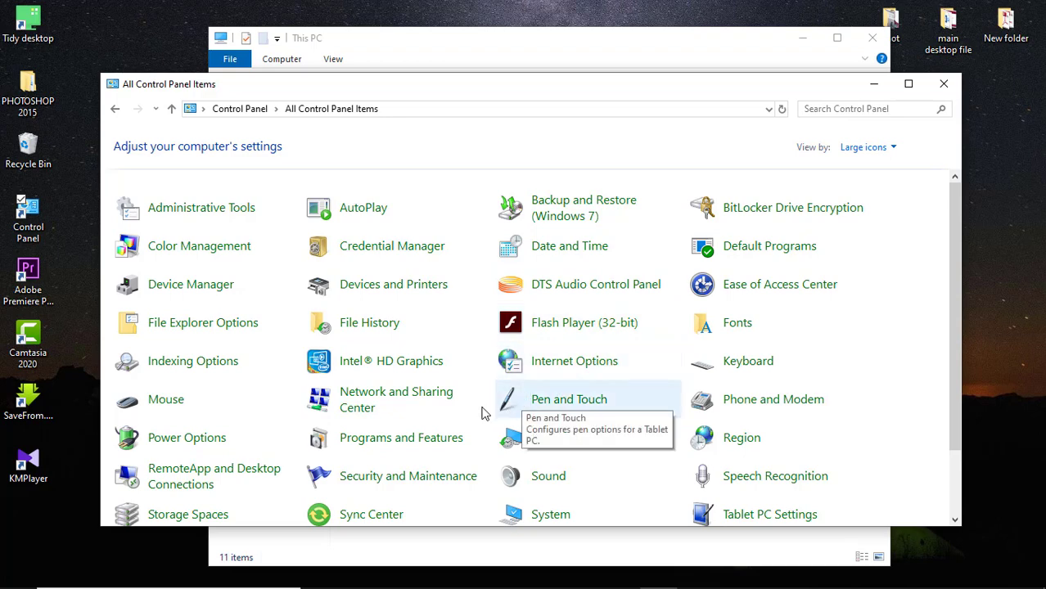
scroll(392, 434, "down", 2)
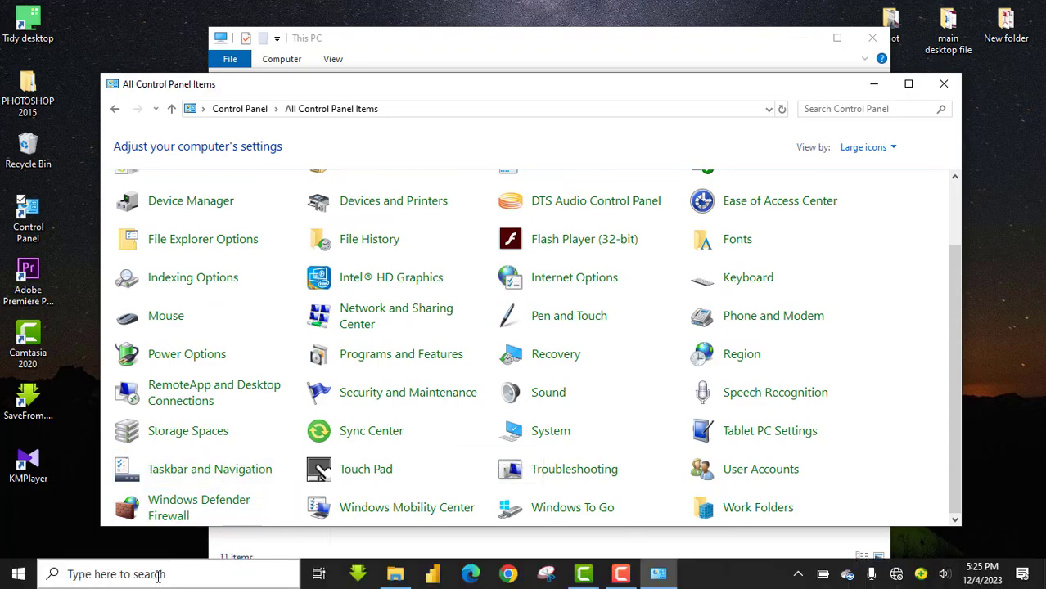
Search for 'device ma', launch Device Manager and maximize it
left_click(159, 575)
type("de")
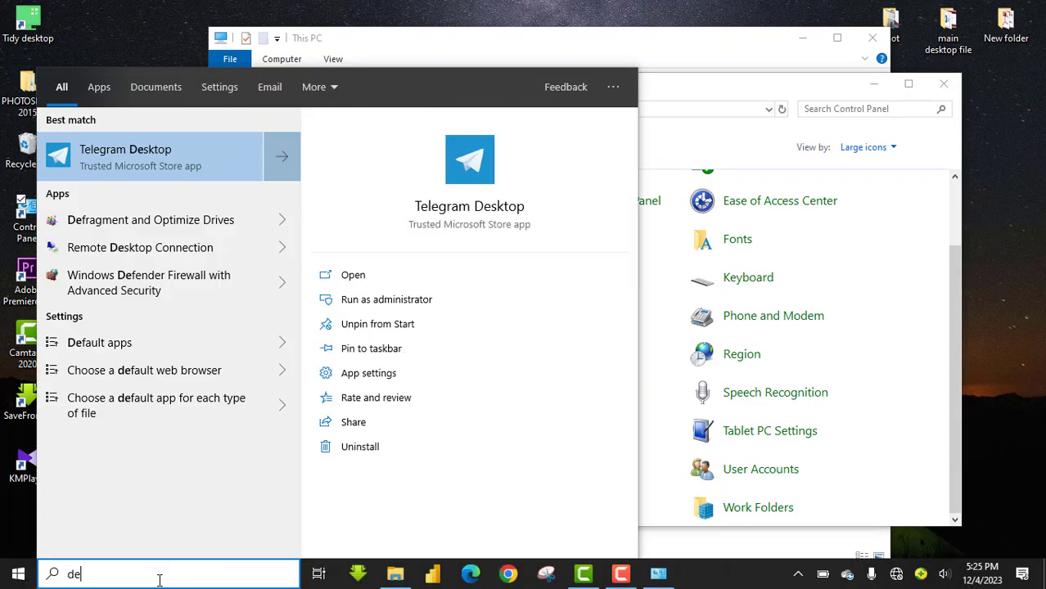
type("vice man")
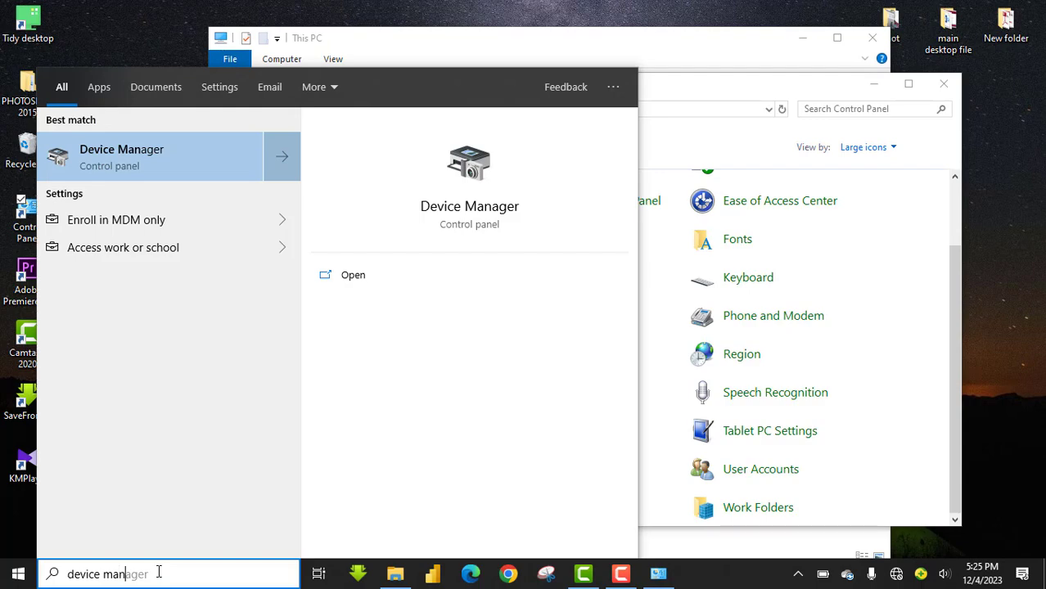
left_click(131, 162)
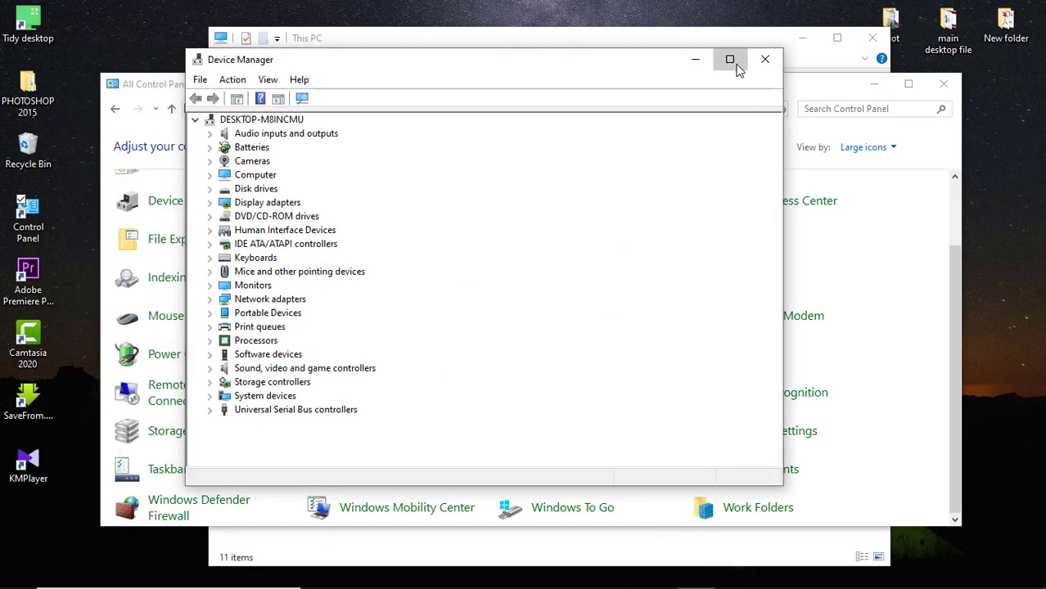
left_click(730, 59)
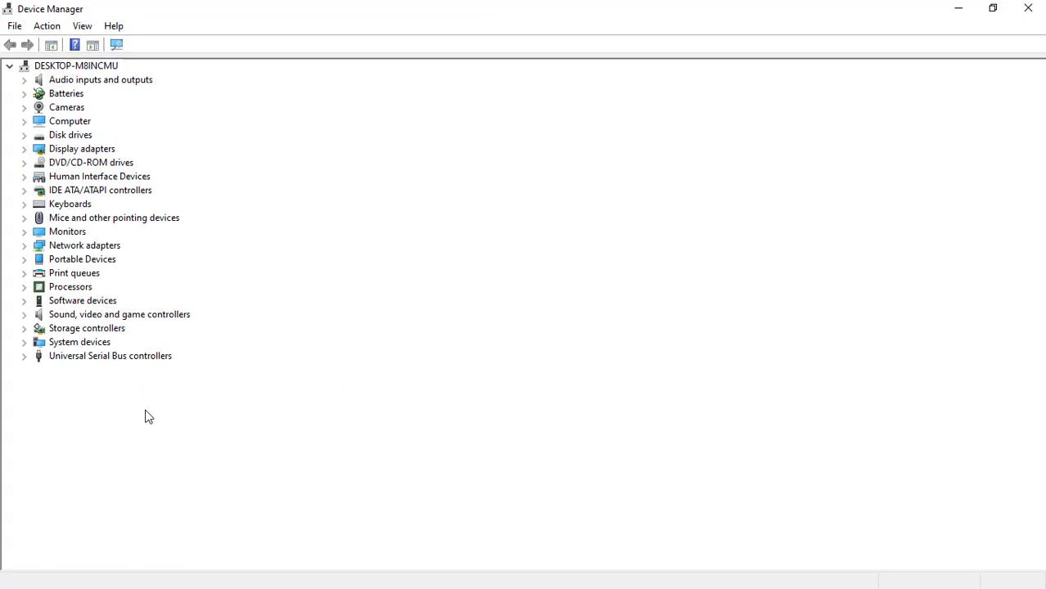
Expand Disk drives and choose Uninstall device for the VendorCo ProductCode USB Device
left_click(24, 136)
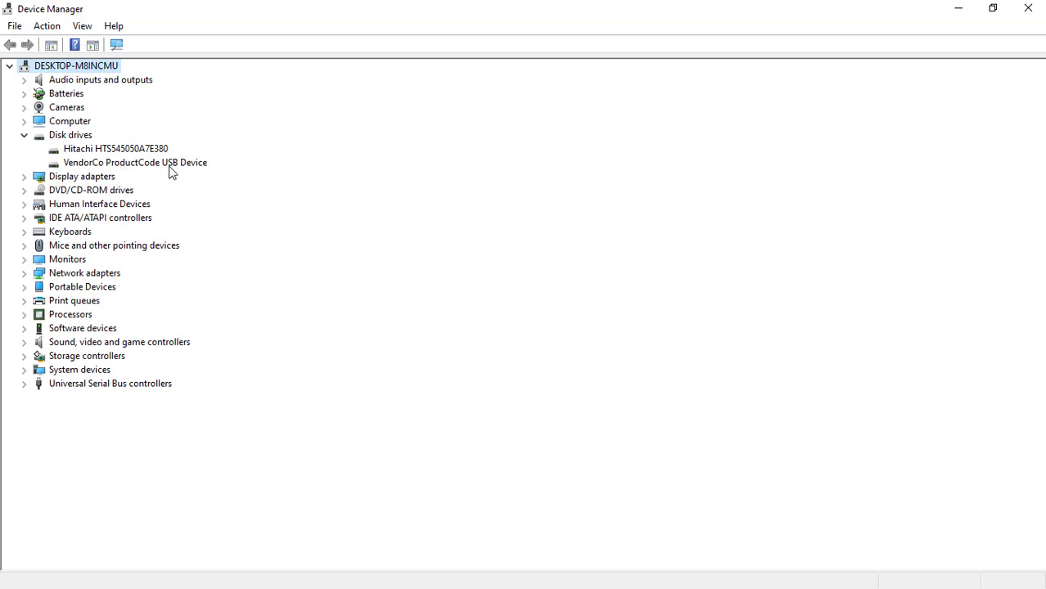
left_click(136, 165)
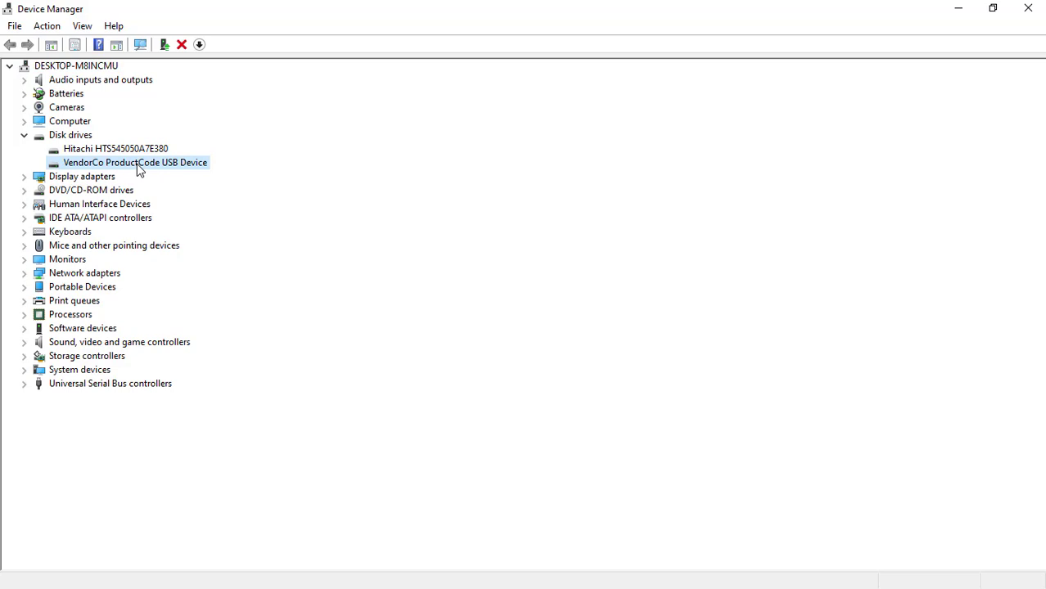
right_click(139, 167)
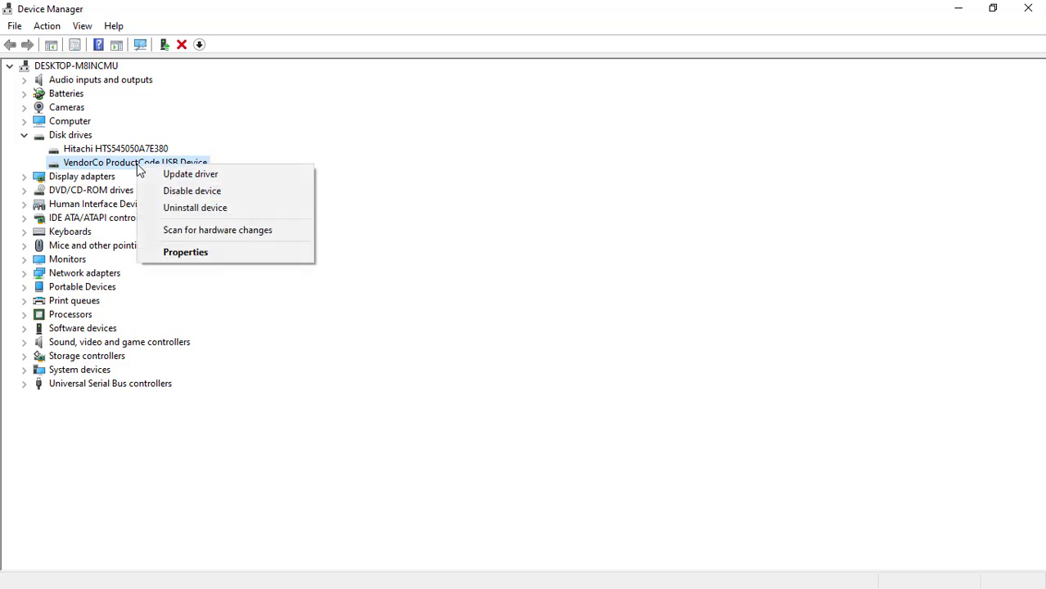
left_click(186, 211)
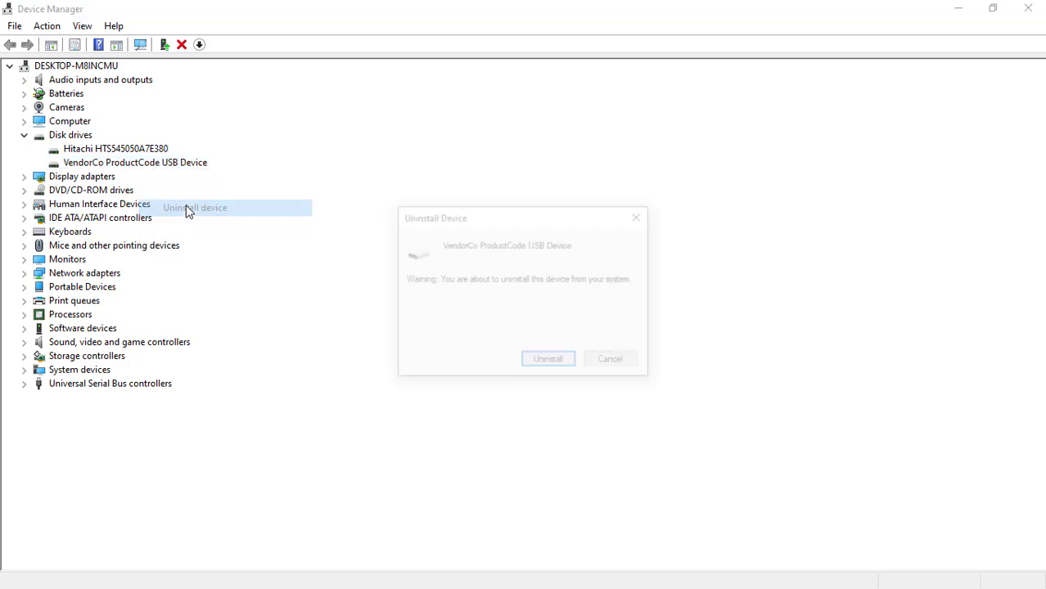
Confirm uninstalling the VendorCo USB disk and return to Device Manager
left_click(554, 370)
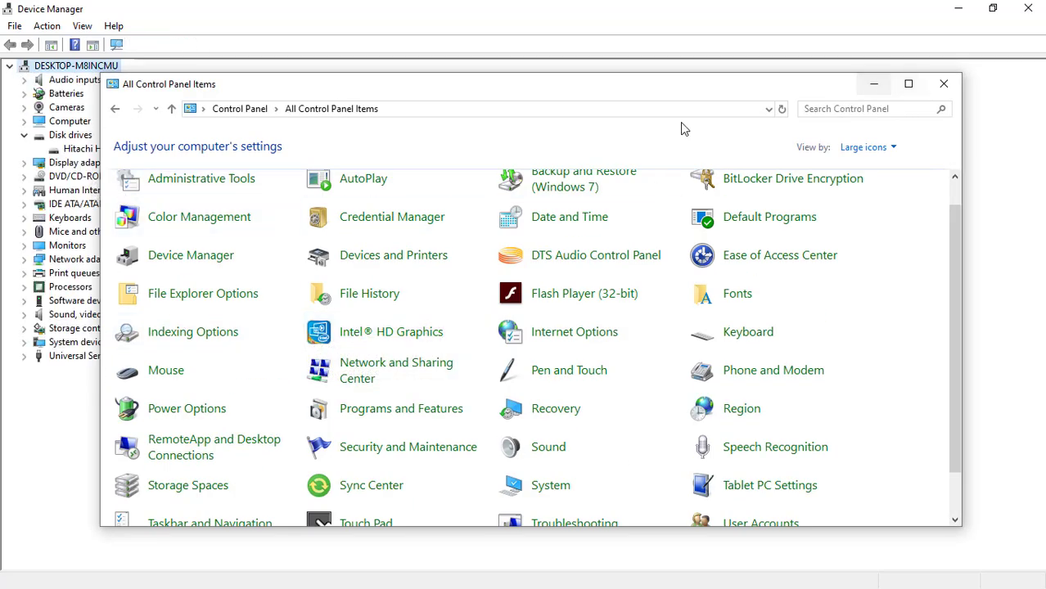
left_click(80, 414)
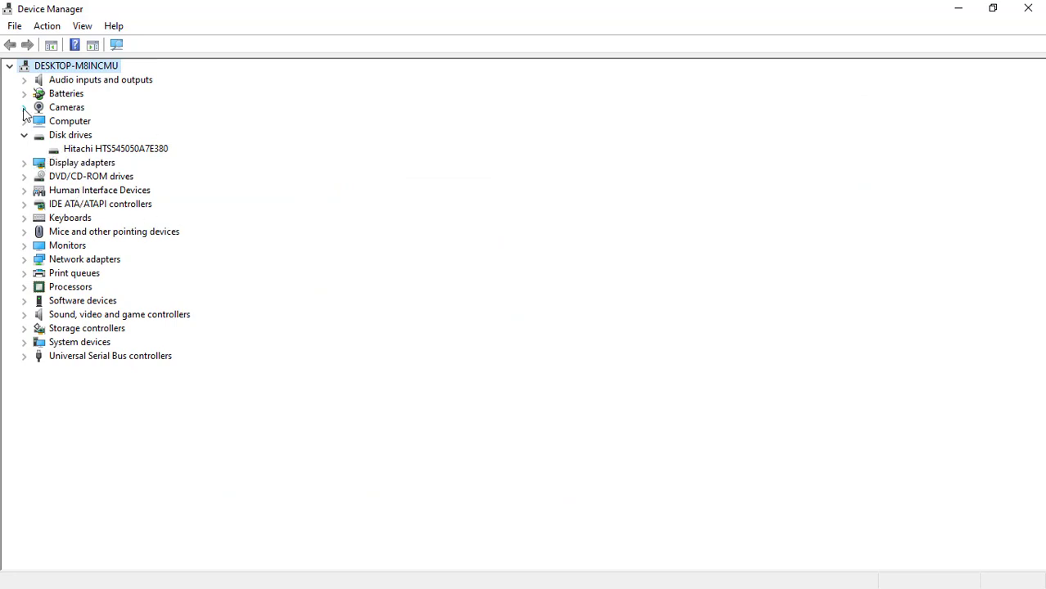
left_click(9, 67)
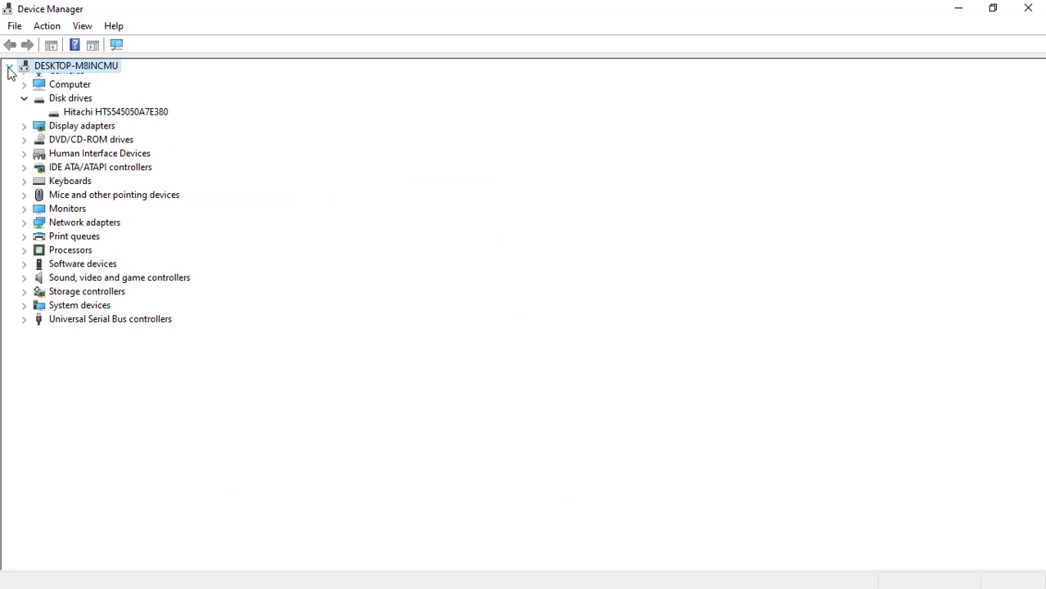
Scan the computer node for hardware changes to redetect the USB drive
left_click(9, 66)
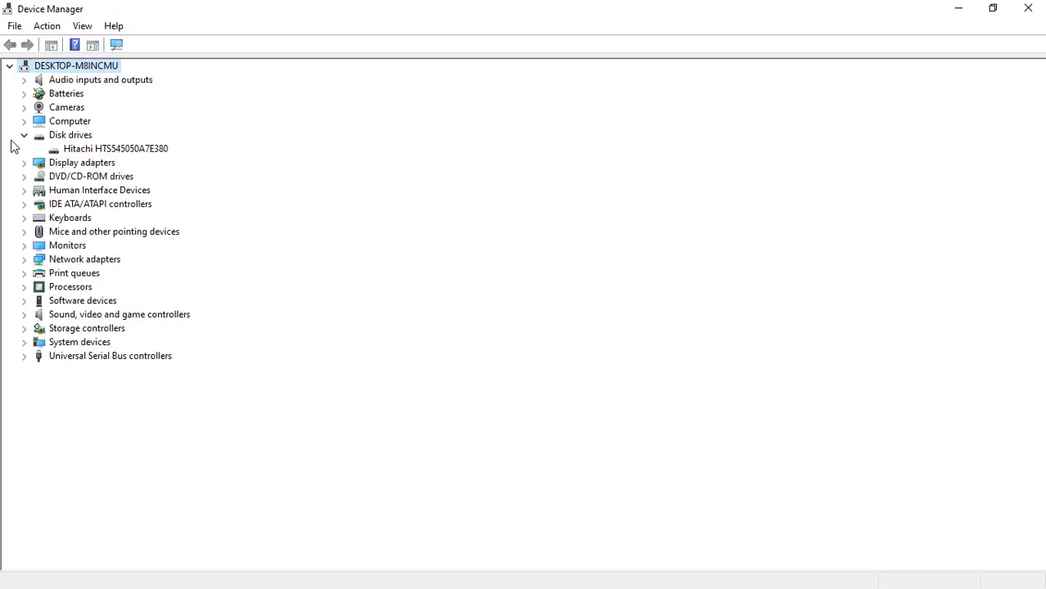
right_click(62, 71)
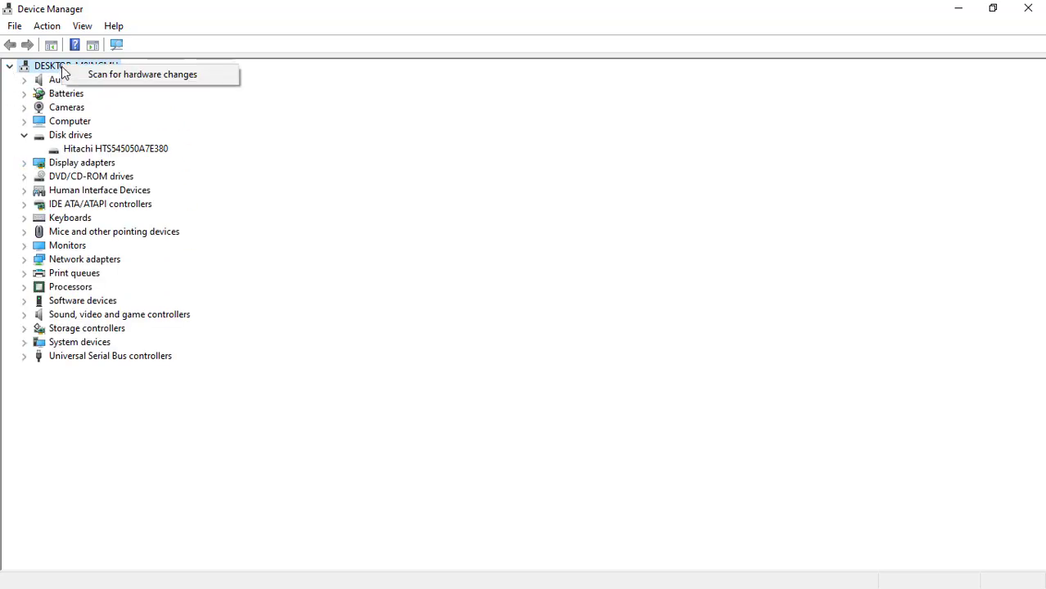
left_click(160, 79)
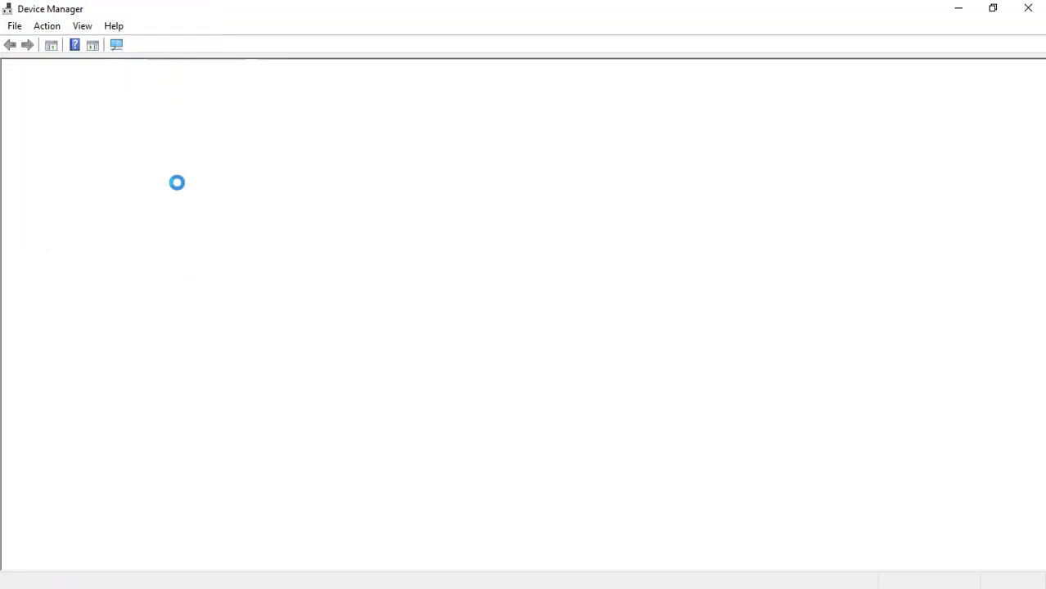